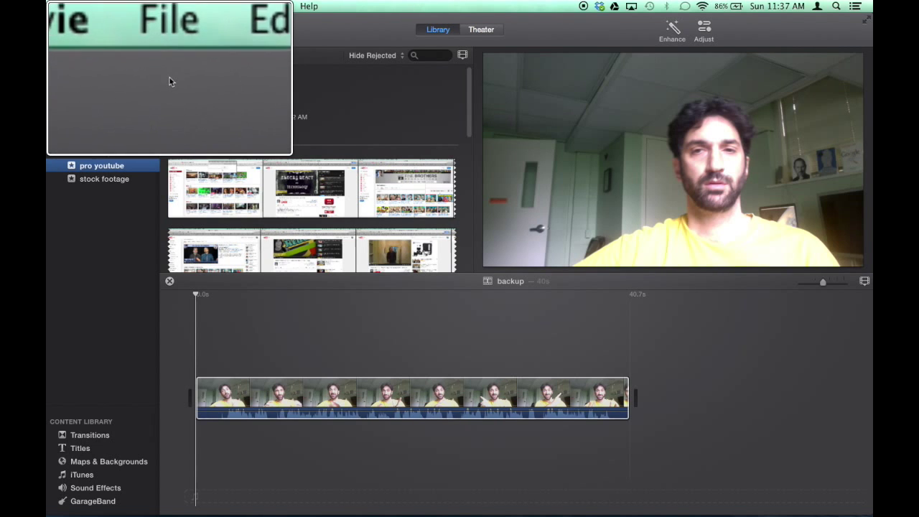
# Create a new empty iMovie library called 'backup library' in the Desktop folder
pyautogui.click(169, 10)
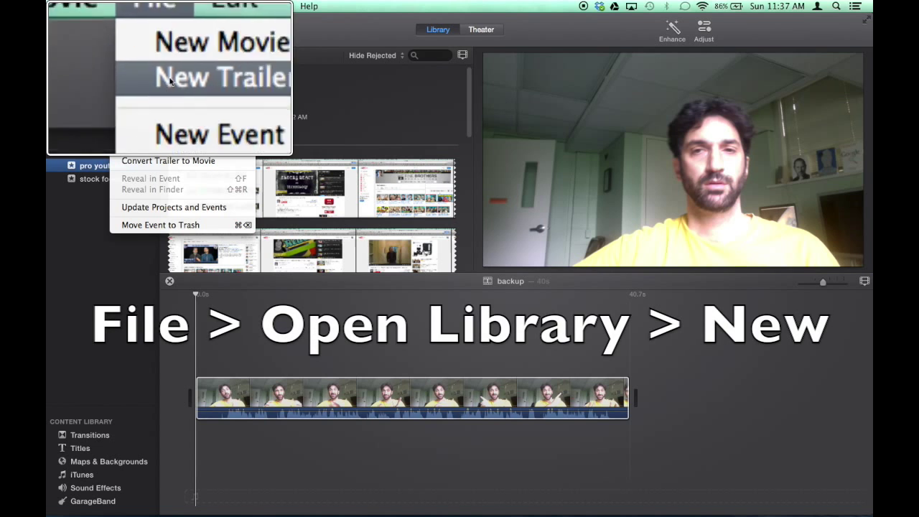
pyautogui.moveTo(166, 77)
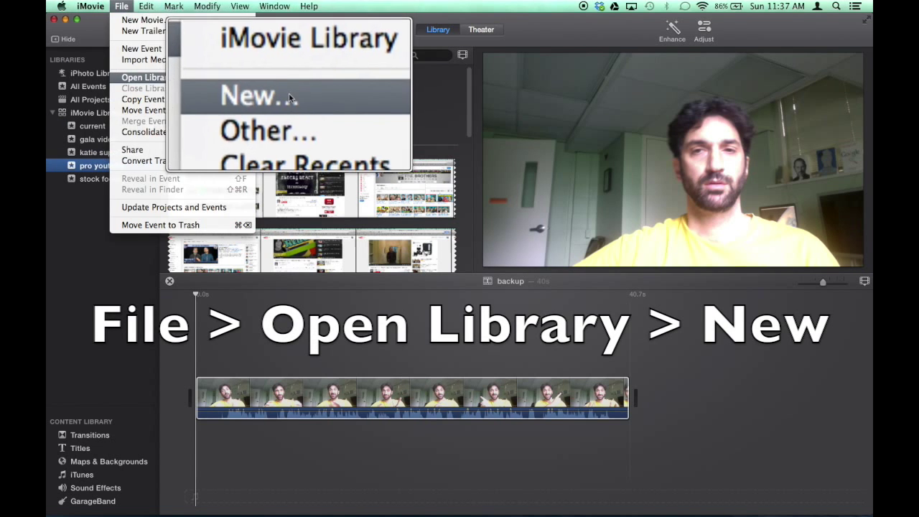
pyautogui.click(290, 99)
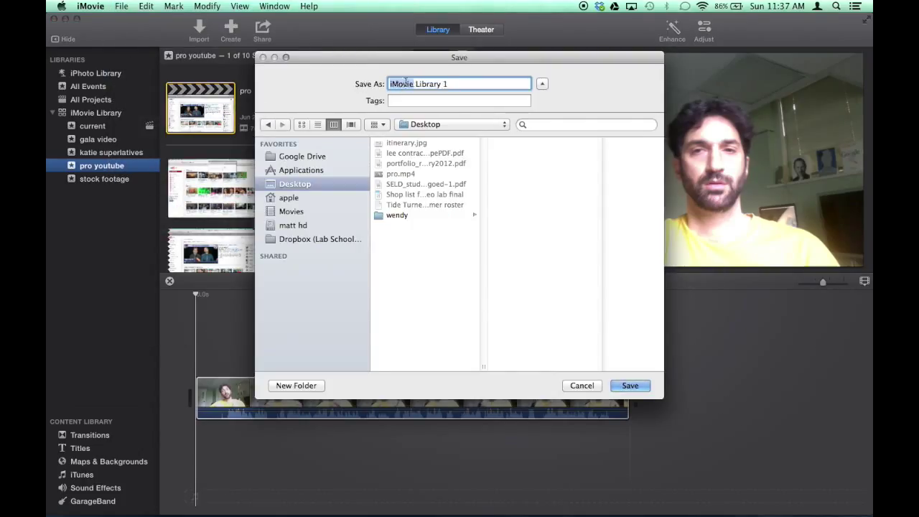
pyautogui.write('backup library')
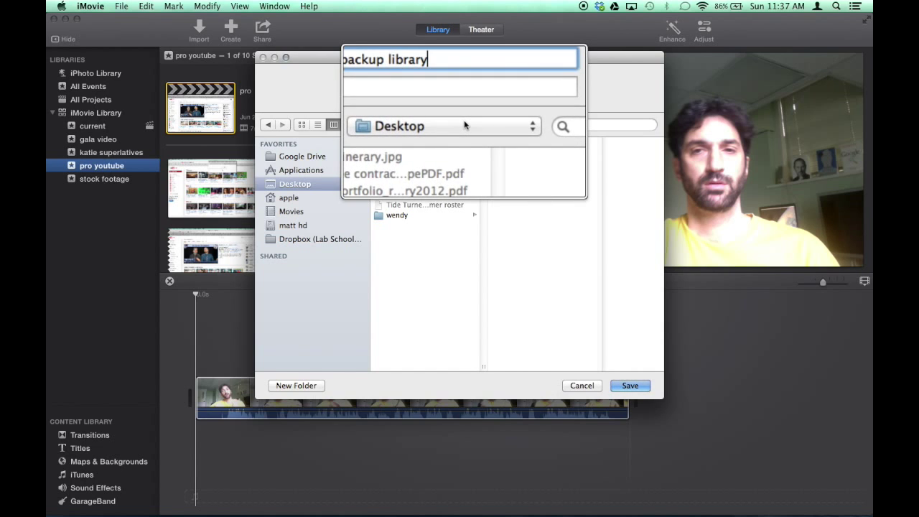
pyautogui.click(639, 386)
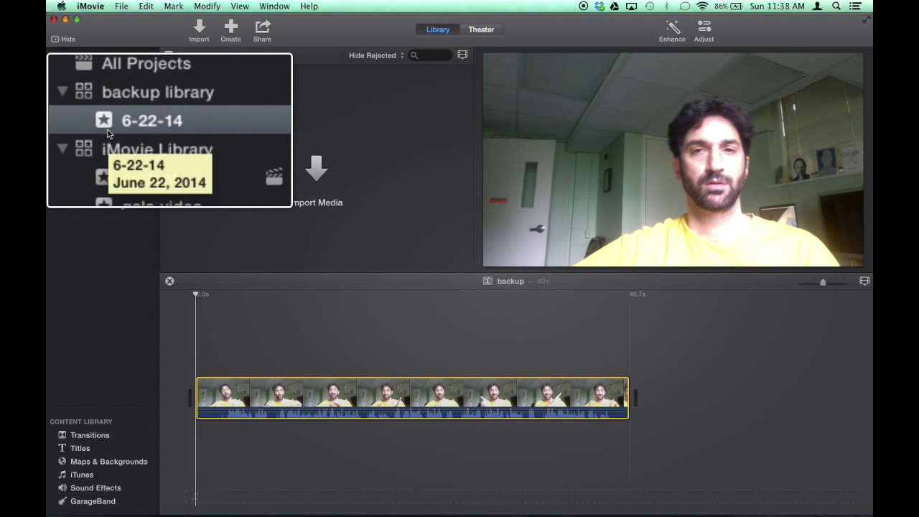
# Collapse and re-expand both libraries in the sidebar, then show the pro youtube event's ten clips
pyautogui.click(62, 139)
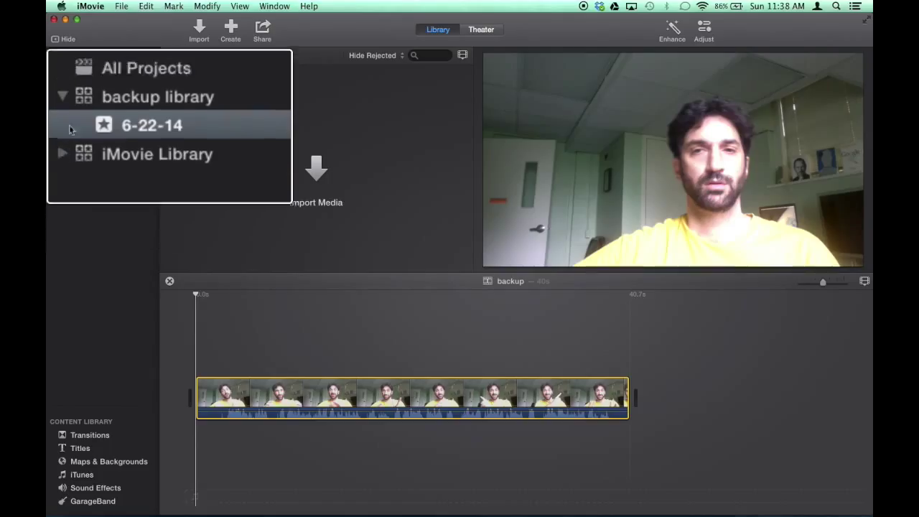
pyautogui.click(62, 115)
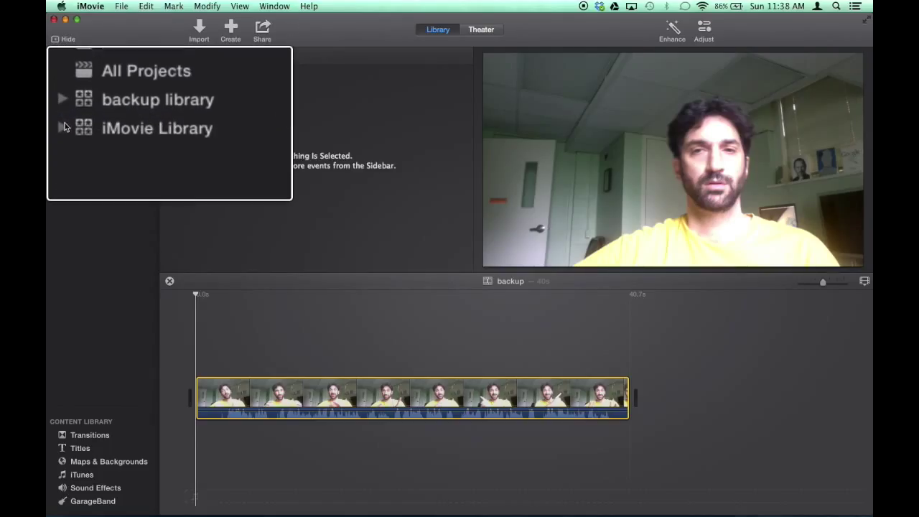
pyautogui.click(63, 127)
pyautogui.click(64, 112)
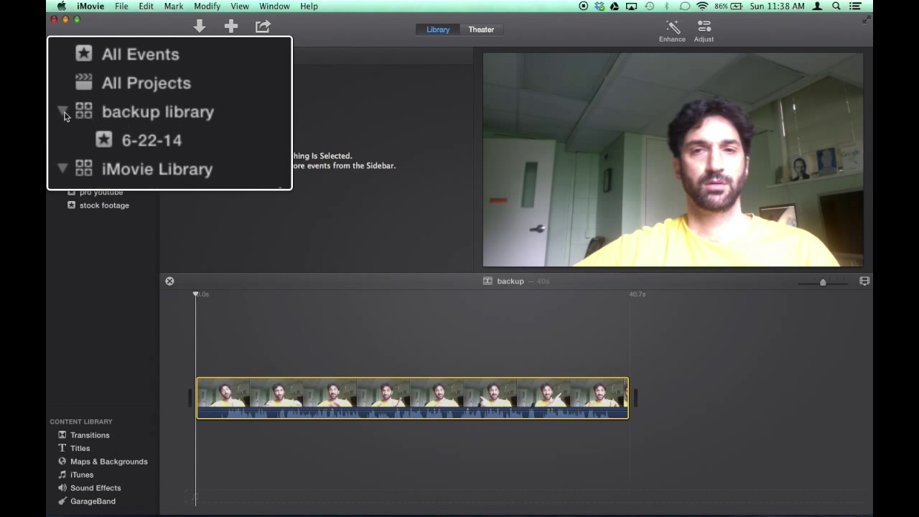
pyautogui.click(143, 193)
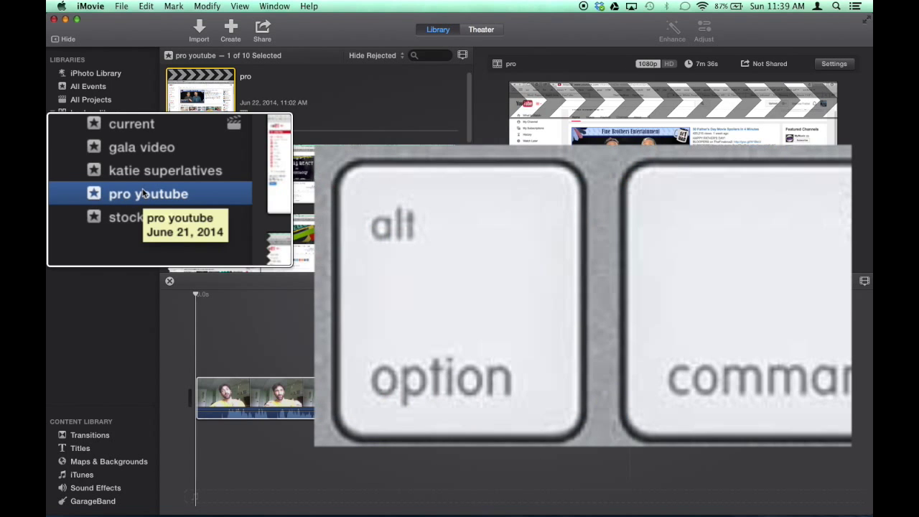
# Option-drag pro youtube into backup library, then compare the copied and original events' clips
pyautogui.moveTo(143, 192); pyautogui.dragTo(129, 115)
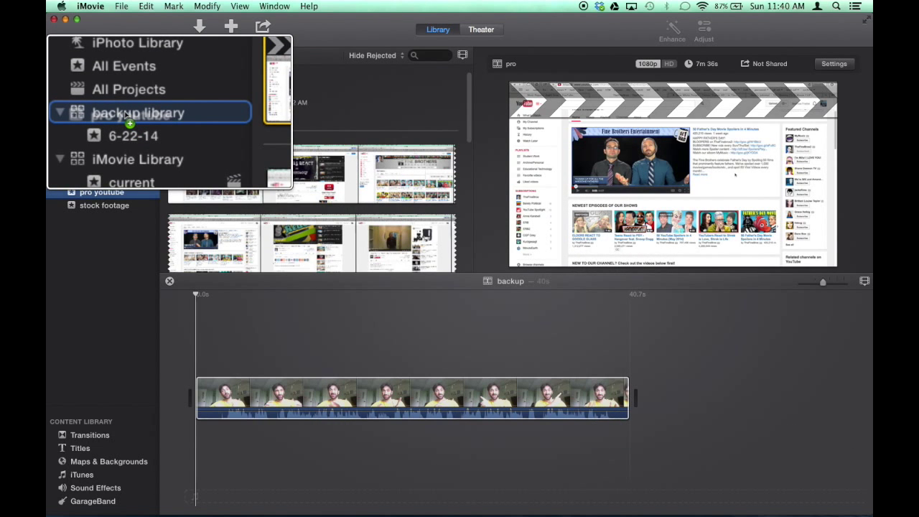
pyautogui.moveTo(127, 115); pyautogui.dragTo(126, 116)
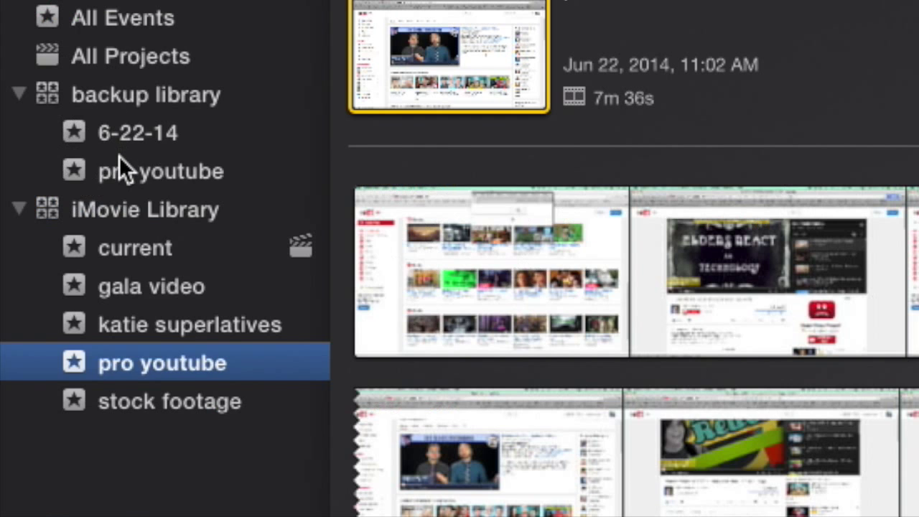
pyautogui.click(87, 138)
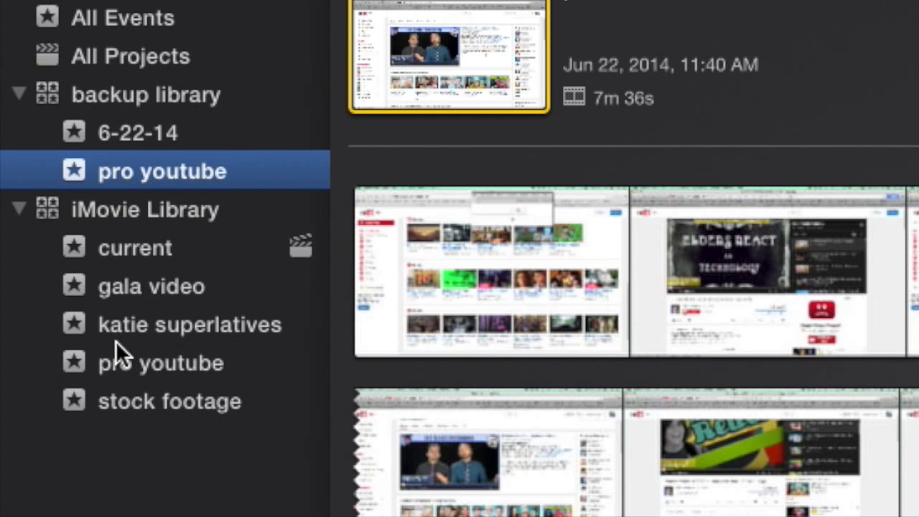
pyautogui.click(115, 349)
pyautogui.click(113, 178)
pyautogui.click(107, 365)
pyautogui.click(157, 173)
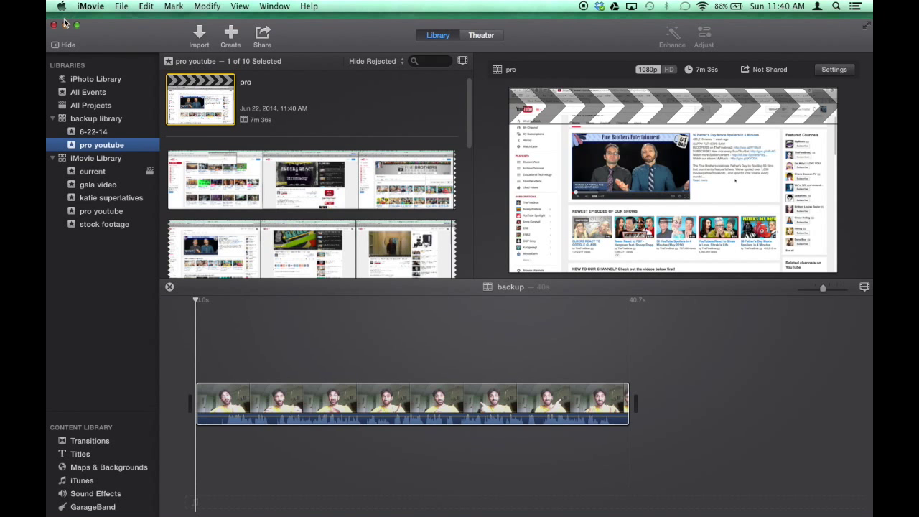
# Minimize iMovie and drag backup library from the Desktop onto the Gdrive drive
pyautogui.click(66, 27)
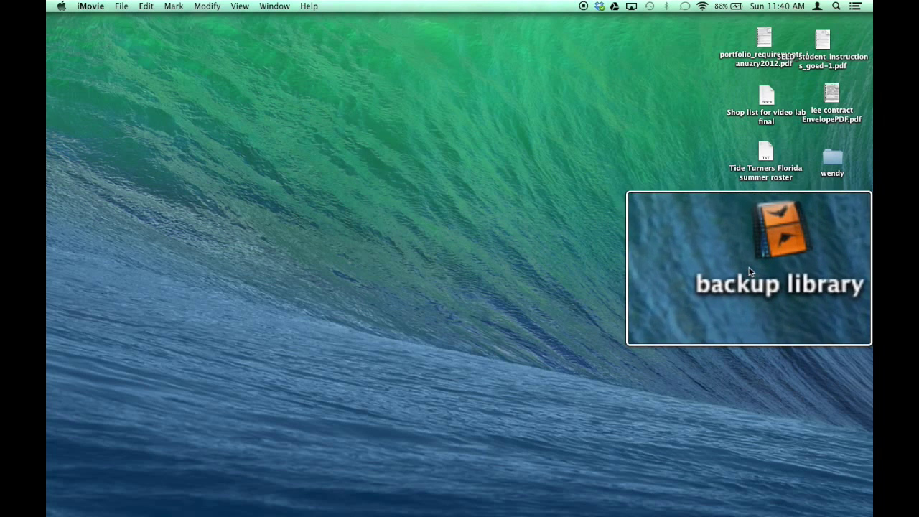
pyautogui.click(830, 269)
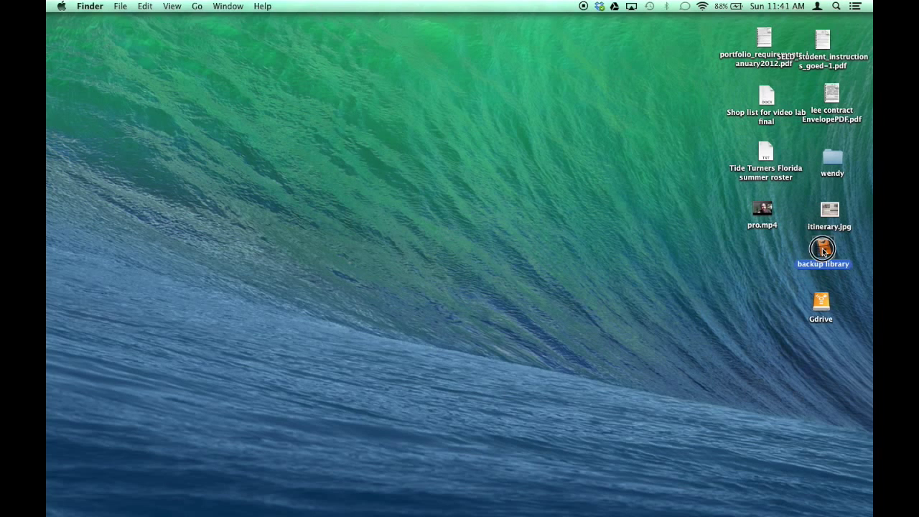
pyautogui.moveTo(830, 269); pyautogui.dragTo(817, 305)
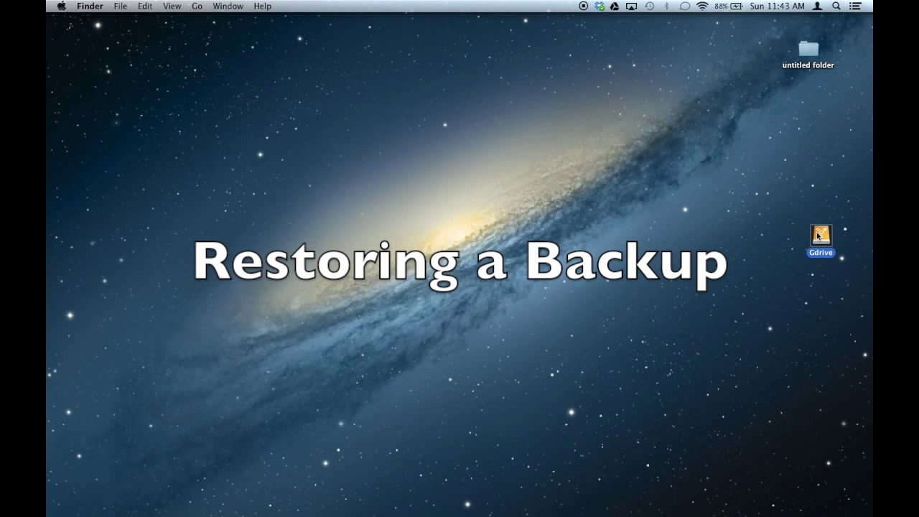
# Open the Gdrive drive and drag its backup library onto the Desktop
pyautogui.doubleClick(817, 236)
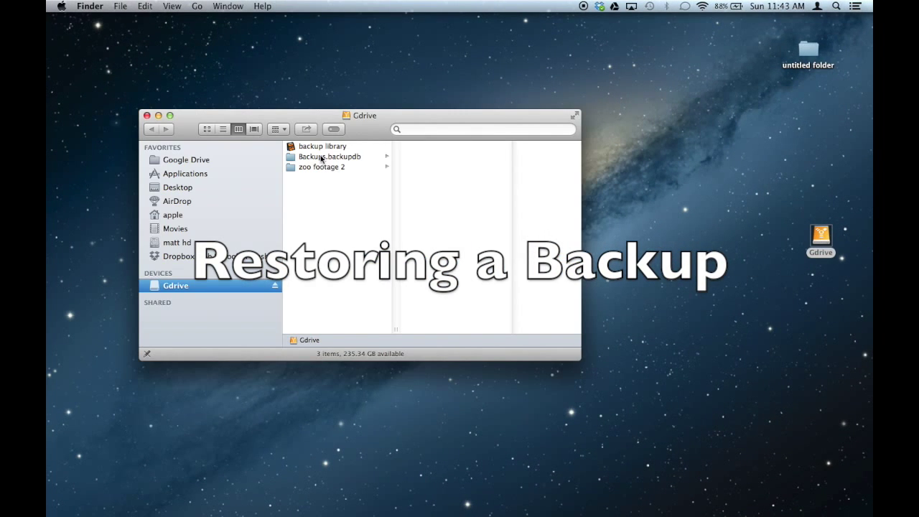
pyautogui.click(322, 146)
pyautogui.moveTo(322, 148); pyautogui.dragTo(781, 160)
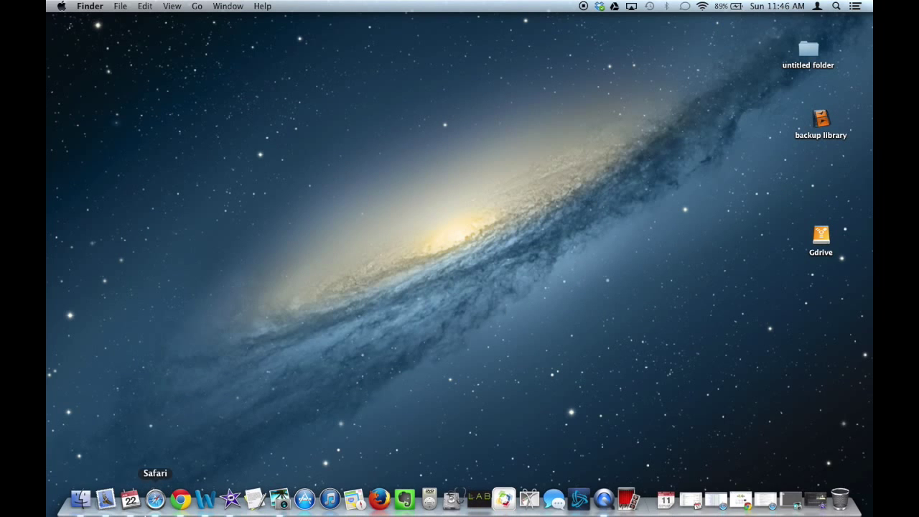
# Drag backup library from the Desktop into the Movies folder beside iMovie Library, then relaunch iMovie
pyautogui.click(81, 509)
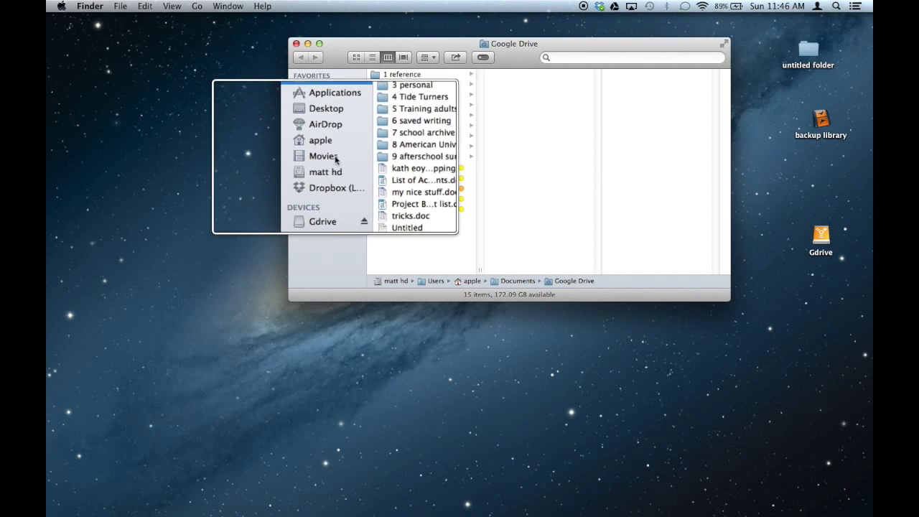
pyautogui.click(325, 156)
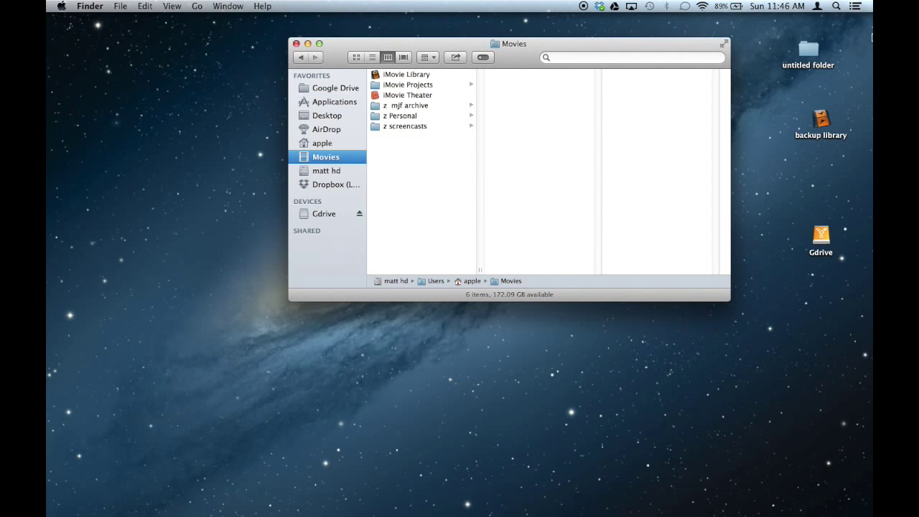
pyautogui.click(820, 118)
pyautogui.moveTo(818, 118); pyautogui.dragTo(427, 167)
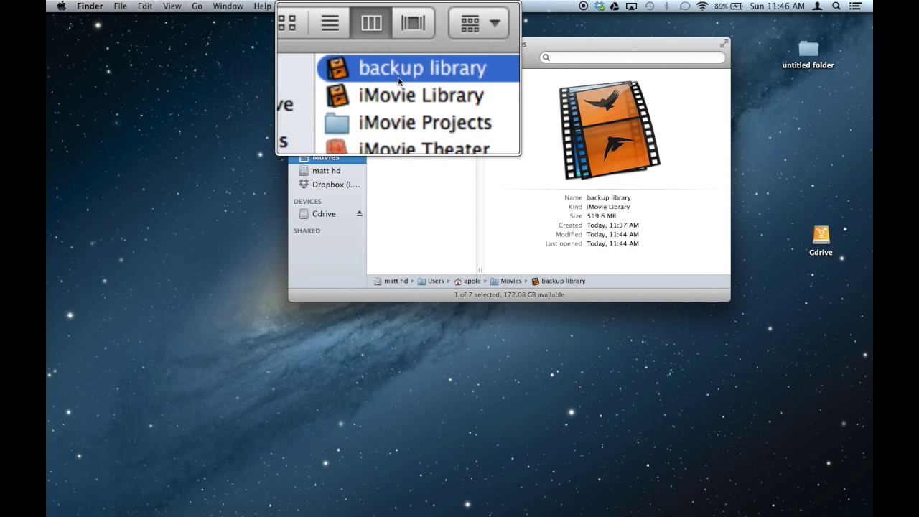
pyautogui.click(818, 501)
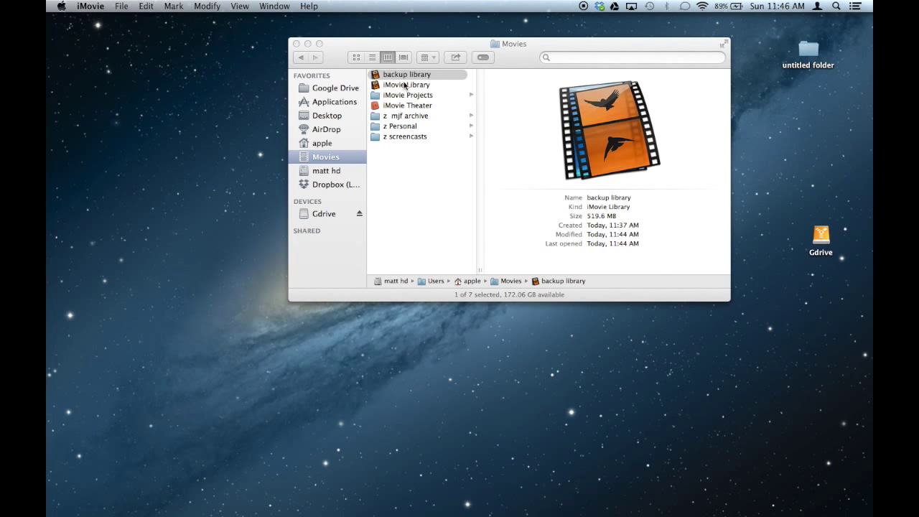
# Select backup library in the Movies folder and bring iMovie back to the front
pyautogui.click(398, 78)
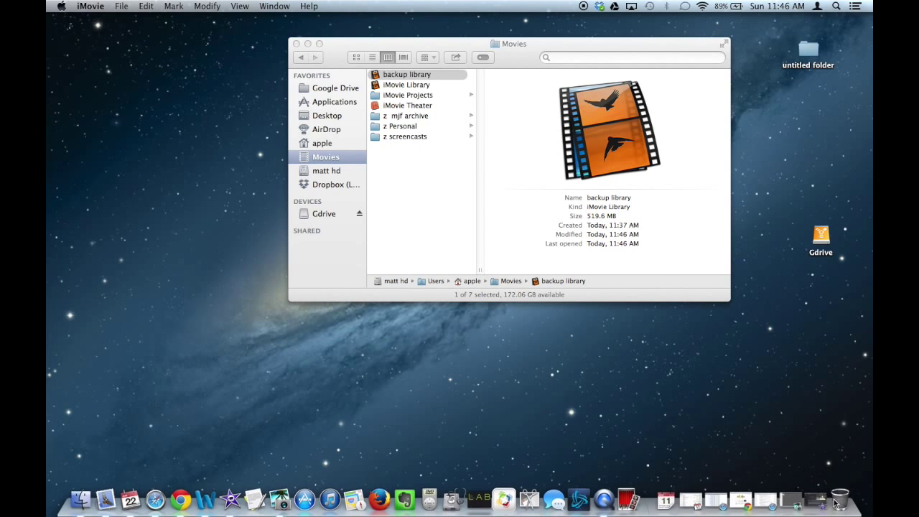
pyautogui.click(817, 501)
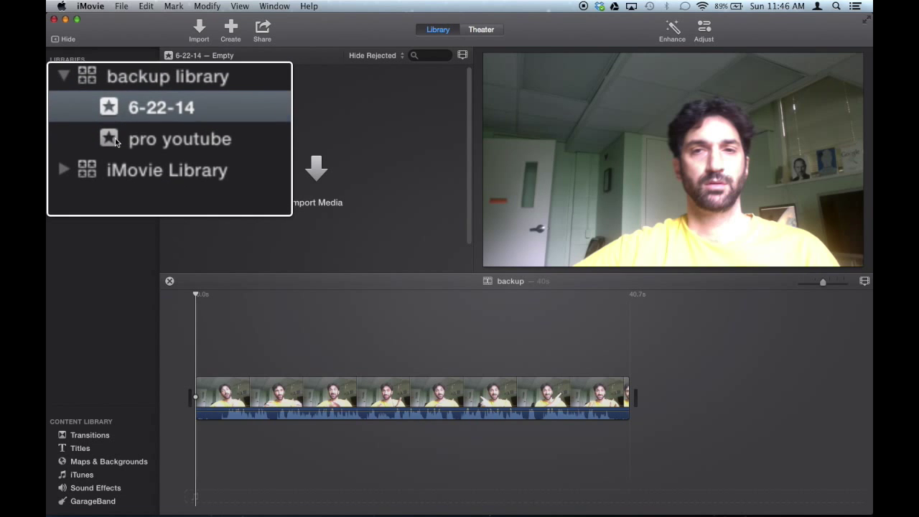
# Open the 7m 36s pro project from backup library's pro youtube event in the timeline
pyautogui.click(114, 140)
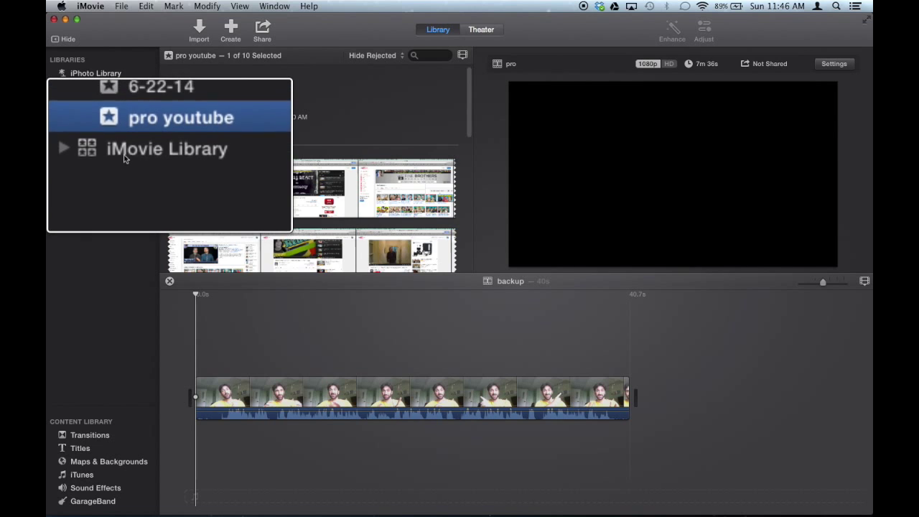
pyautogui.click(124, 159)
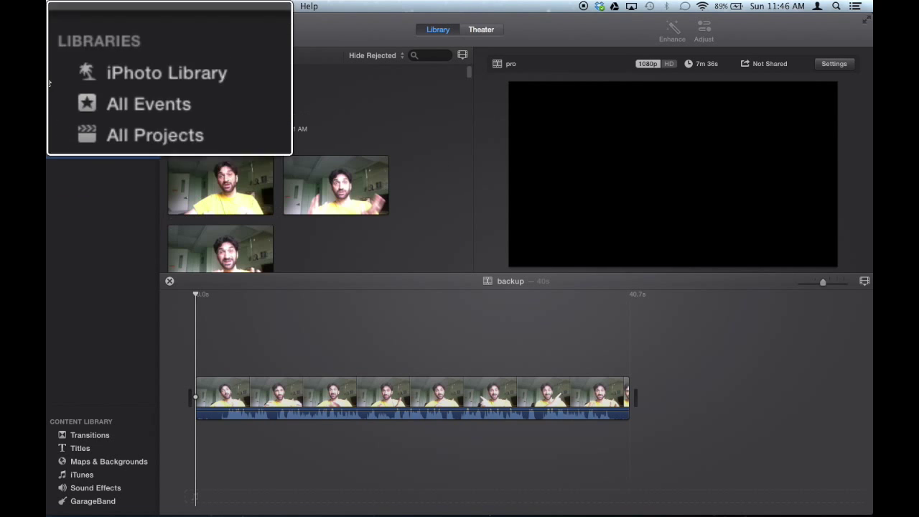
pyautogui.click(83, 140)
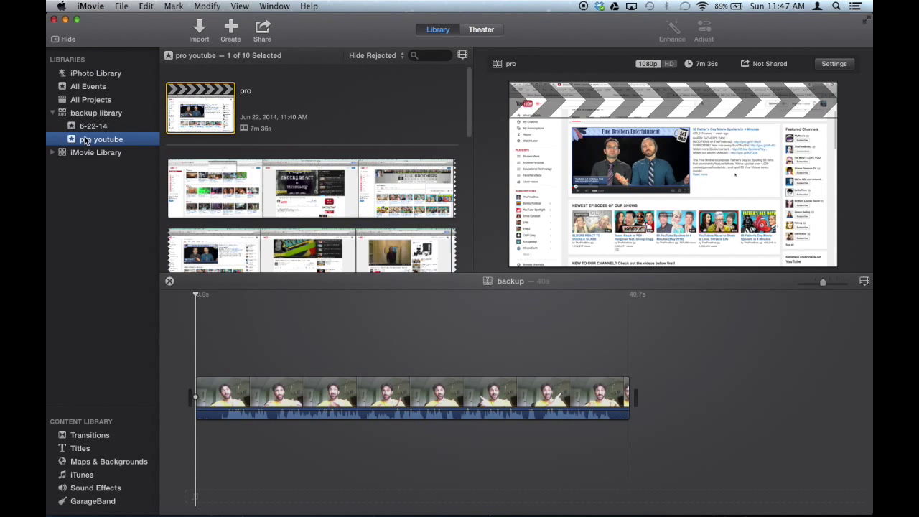
pyautogui.doubleClick(183, 128)
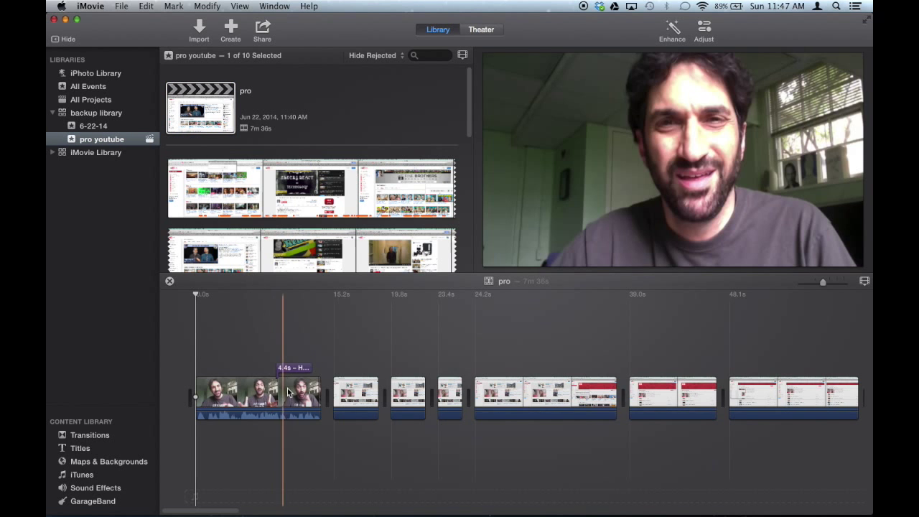